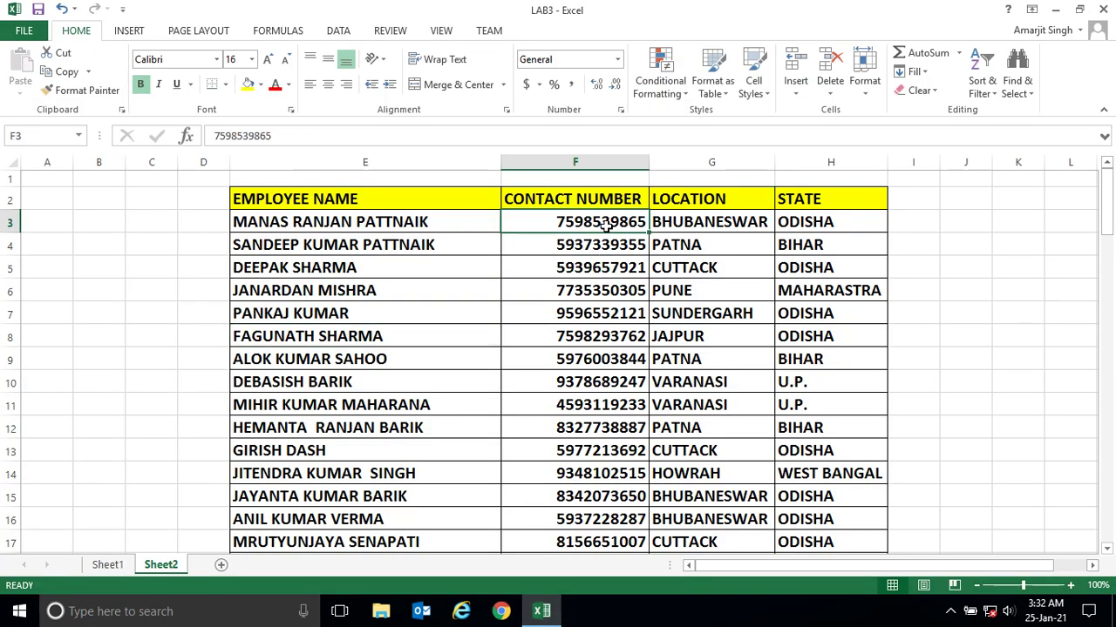
- Browse the table's cells, moving through the LOCATION and CONTACT NUMBER columns
{"action": "left_click", "coordinate": [713, 225]}
{"action": "left_click", "coordinate": [809, 226]}
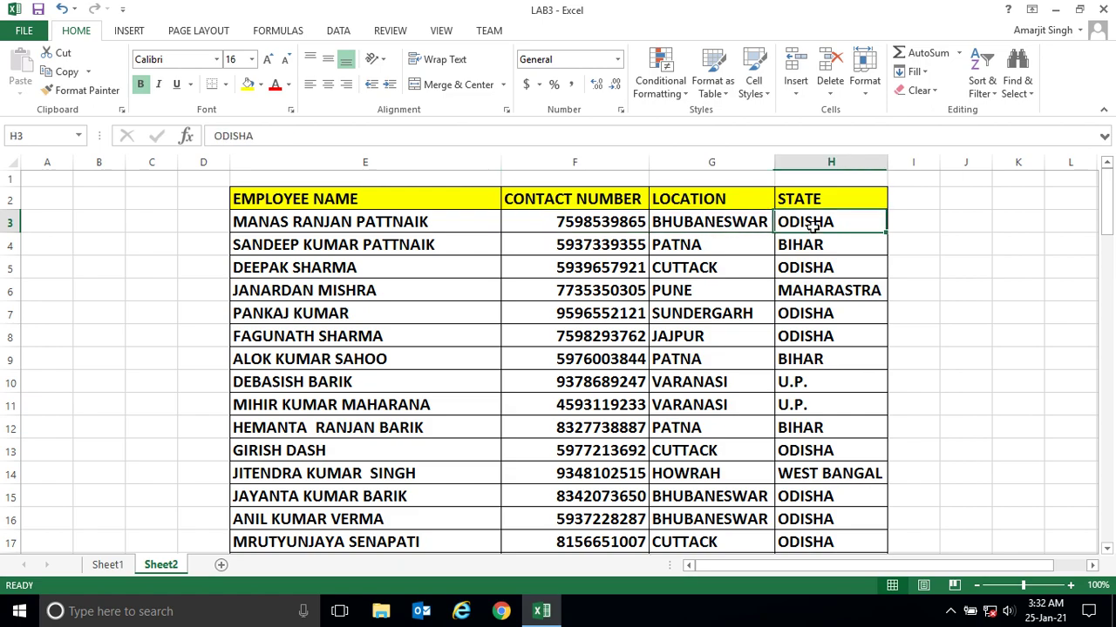
{"action": "left_click", "coordinate": [685, 359]}
{"action": "key", "text": "Down"}
{"action": "key", "text": "Down"}
{"action": "key", "text": "Down"}
{"action": "key", "text": "Down"}
{"action": "key", "text": "Down"}
{"action": "key", "text": "Down"}
{"action": "key", "text": "Down"}
{"action": "key", "text": "Down"}
{"action": "key", "text": "Down"}
{"action": "key", "text": "Down"}
{"action": "key", "text": "Down"}
{"action": "key", "text": "Down"}
{"action": "key", "text": "Down"}
{"action": "key", "text": "Down"}
{"action": "key", "text": "Down"}
{"action": "key", "text": "Down"}
{"action": "key", "text": "Down"}
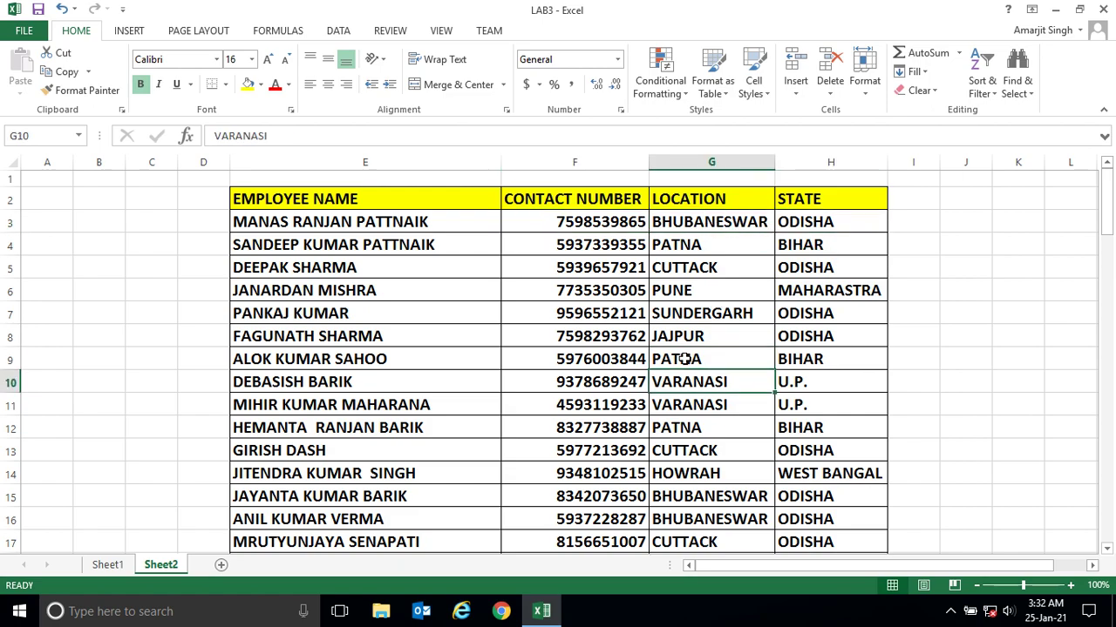
{"action": "key", "text": "Down"}
{"action": "key", "text": "Down"}
{"action": "key", "text": "Down"}
{"action": "key", "text": "Down"}
{"action": "key", "text": "Down"}
{"action": "key", "text": "Down"}
{"action": "key", "text": "Down"}
{"action": "key", "text": "Up"}
{"action": "key", "text": "Up"}
{"action": "key", "text": "Up"}
{"action": "key", "text": "Up"}
{"action": "key", "text": "Up"}
{"action": "key", "text": "Up"}
{"action": "key", "text": "Up"}
{"action": "key", "text": "Up"}
{"action": "key", "text": "Up"}
{"action": "key", "text": "Up"}
{"action": "key", "text": "Up"}
{"action": "key", "text": "Up"}
{"action": "key", "text": "Up"}
{"action": "key", "text": "Up"}
{"action": "key", "text": "Up"}
{"action": "key", "text": "Up"}
{"action": "key", "text": "Up"}
{"action": "key", "text": "Up"}
{"action": "key", "text": "Up"}
{"action": "key", "text": "Up"}
{"action": "key", "text": "Up"}
{"action": "key", "text": "Up"}
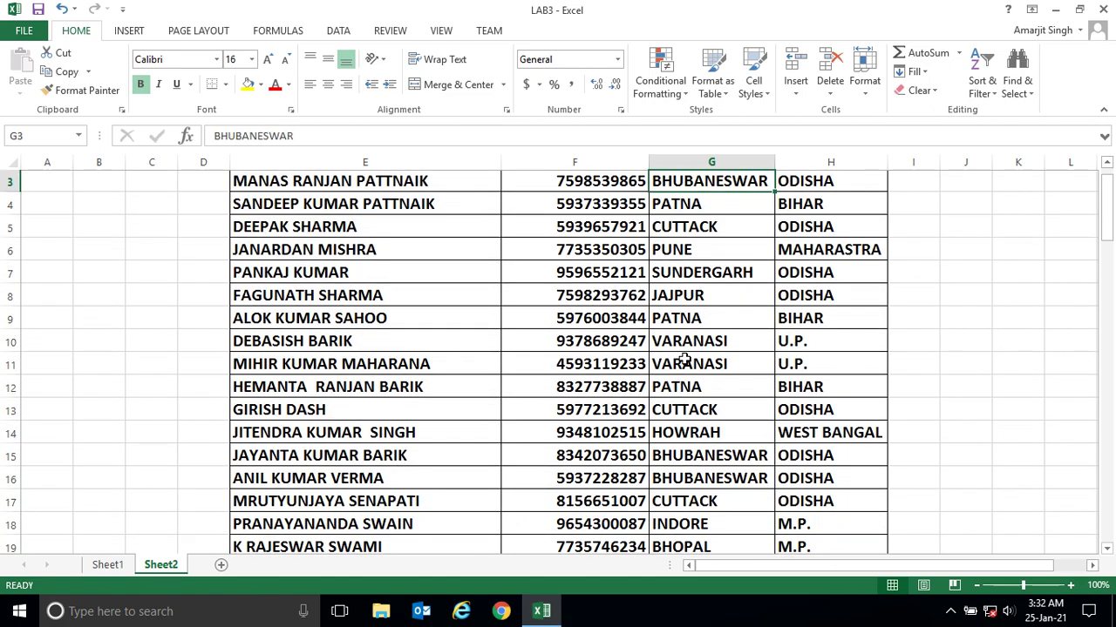
{"action": "key", "text": "Right"}
{"action": "key", "text": "Down"}
{"action": "key", "text": "Left"}
{"action": "key", "text": "Down"}
{"action": "key", "text": "Down"}
{"action": "key", "text": "Down"}
{"action": "key", "text": "Down"}
{"action": "key", "text": "Down"}
{"action": "key", "text": "Down"}
{"action": "key", "text": "Down"}
{"action": "key", "text": "Down"}
{"action": "key", "text": "Down"}
{"action": "key", "text": "Down"}
{"action": "key", "text": "Down"}
{"action": "key", "text": "Down"}
{"action": "key", "text": "Down"}
{"action": "key", "text": "Down"}
{"action": "key", "text": "Down"}
{"action": "key", "text": "Down"}
{"action": "key", "text": "Down"}
{"action": "key", "text": "Down"}
{"action": "key", "text": "Down"}
{"action": "key", "text": "Down"}
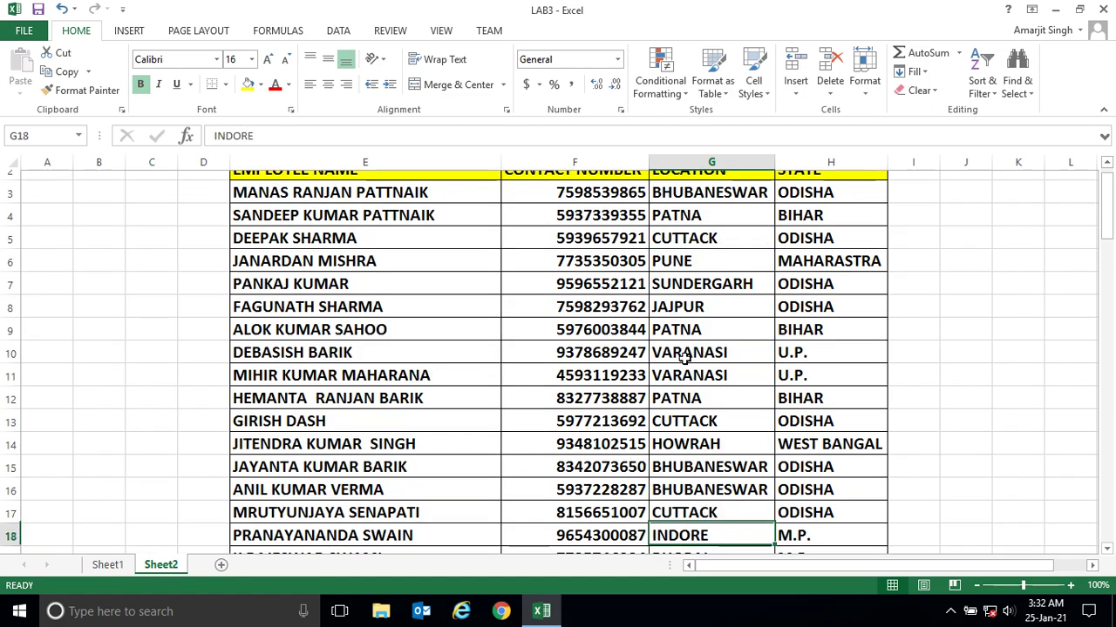
{"action": "key", "text": "Up"}
{"action": "key", "text": "Up"}
{"action": "key", "text": "Up"}
{"action": "key", "text": "Up"}
{"action": "key", "text": "Up"}
{"action": "key", "text": "Up"}
{"action": "key", "text": "Up"}
{"action": "key", "text": "Up"}
{"action": "key", "text": "Up"}
{"action": "key", "text": "Up"}
{"action": "key", "text": "Up"}
{"action": "key", "text": "Up"}
{"action": "key", "text": "Up"}
{"action": "key", "text": "Up"}
{"action": "key", "text": "Up"}
{"action": "key", "text": "Up"}
{"action": "key", "text": "Up"}
{"action": "key", "text": "Up"}
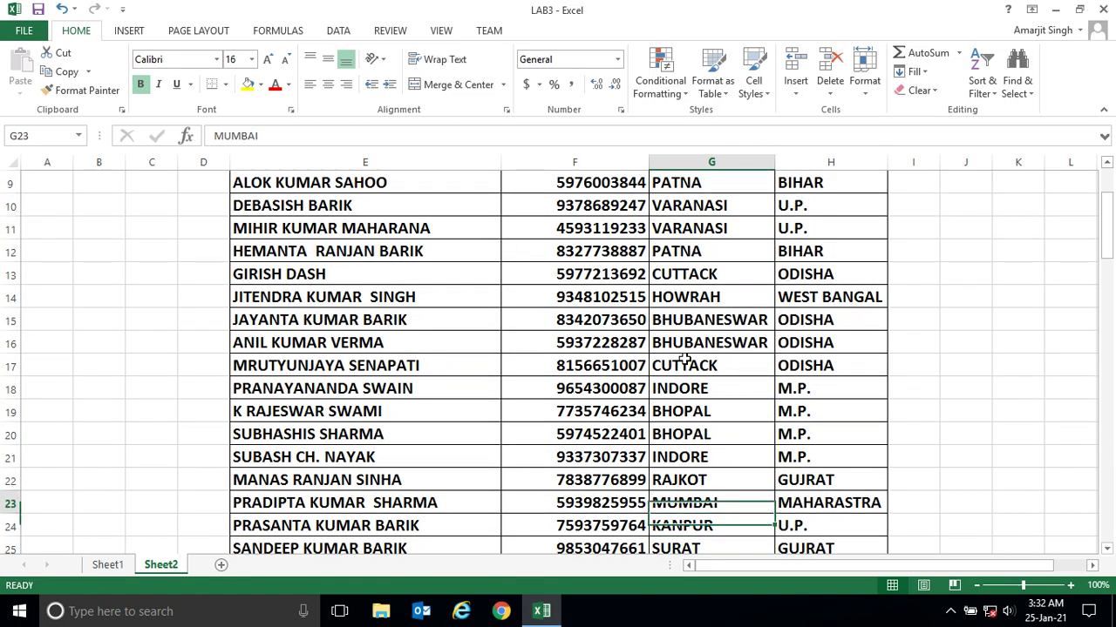
{"action": "key", "text": "Up"}
{"action": "key", "text": "Up"}
{"action": "key", "text": "Up"}
{"action": "key", "text": "Up"}
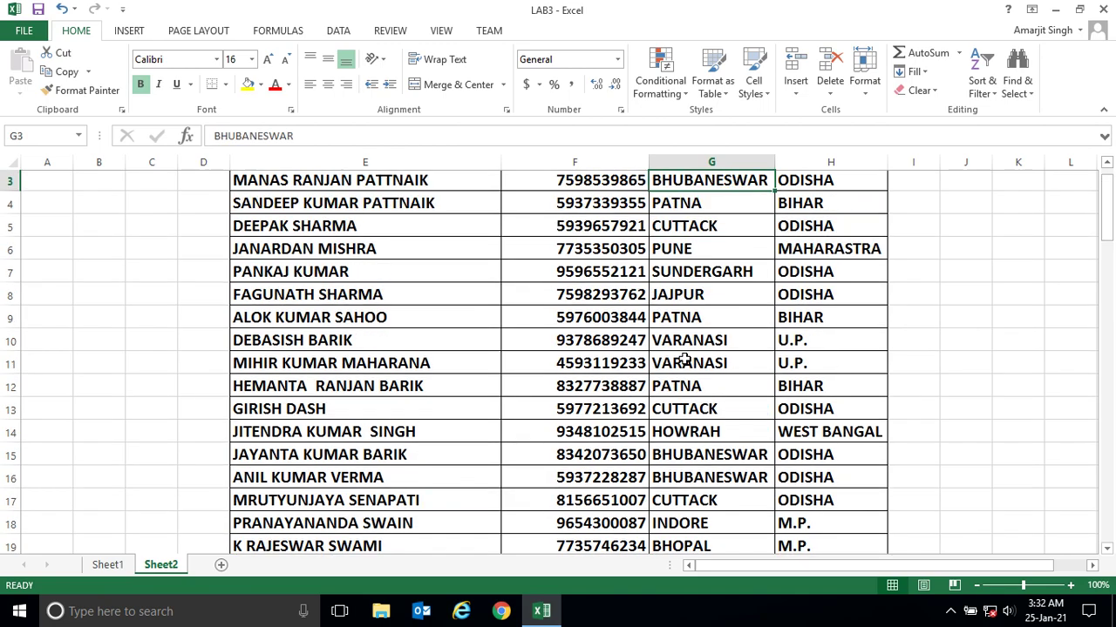
{"action": "key", "text": "Down"}
{"action": "key", "text": "Down"}
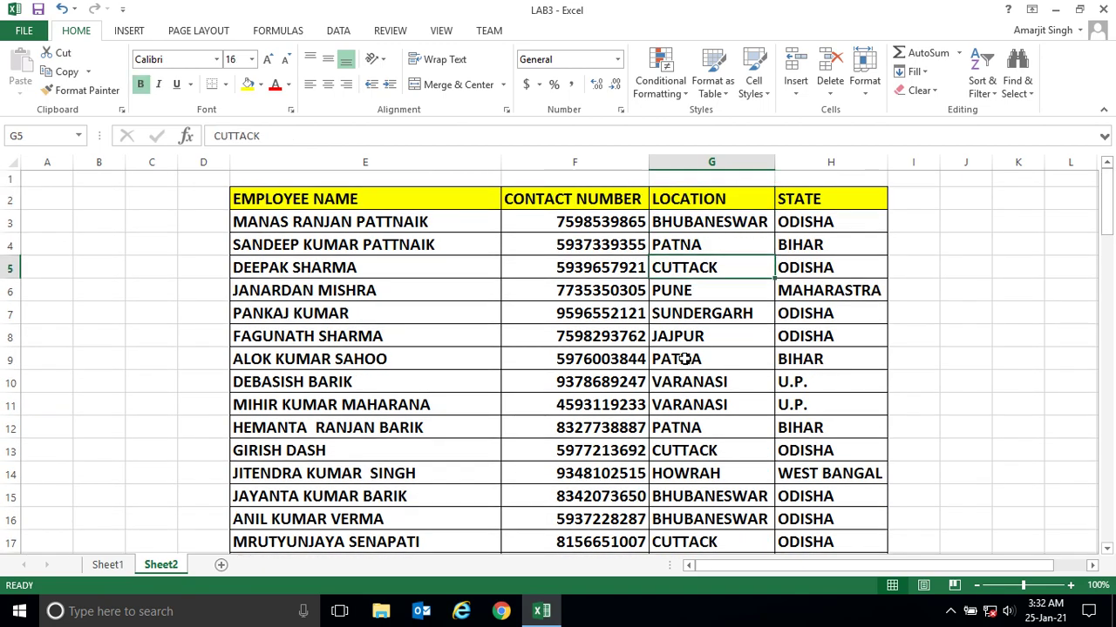
{"action": "key", "text": "Down"}
{"action": "key", "text": "Down"}
{"action": "key", "text": "Down"}
{"action": "key", "text": "Right"}
{"action": "key", "text": "Left"}
{"action": "key", "text": "Left"}
{"action": "key", "text": "Down"}
{"action": "key", "text": "Down"}
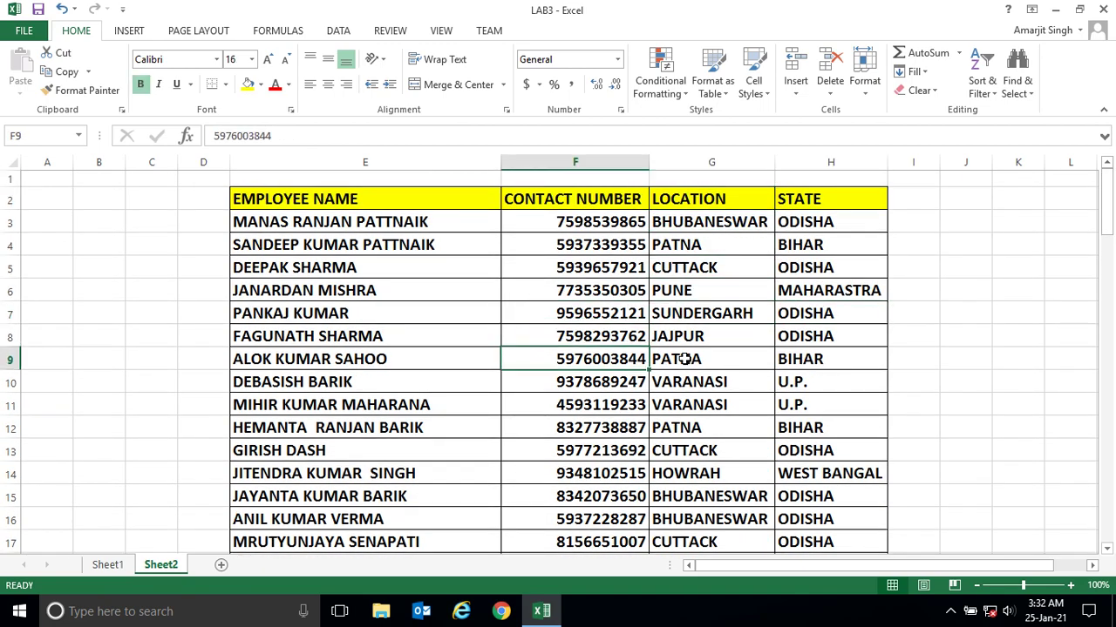
{"action": "key", "text": "Down"}
{"action": "key", "text": "Right"}
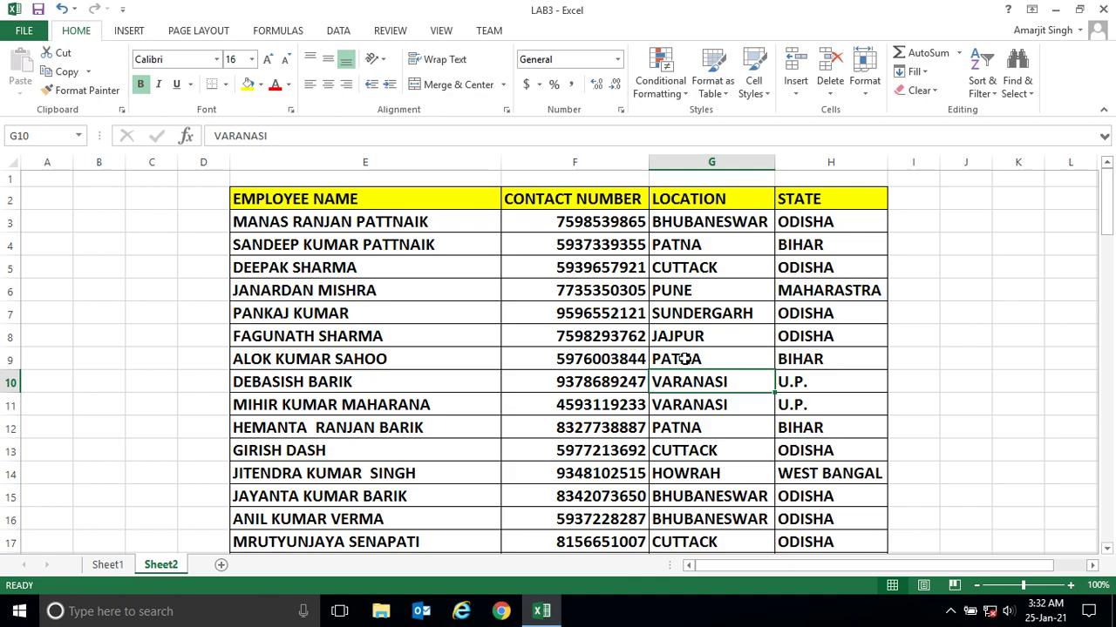
{"action": "key", "text": "Down"}
{"action": "key", "text": "Down"}
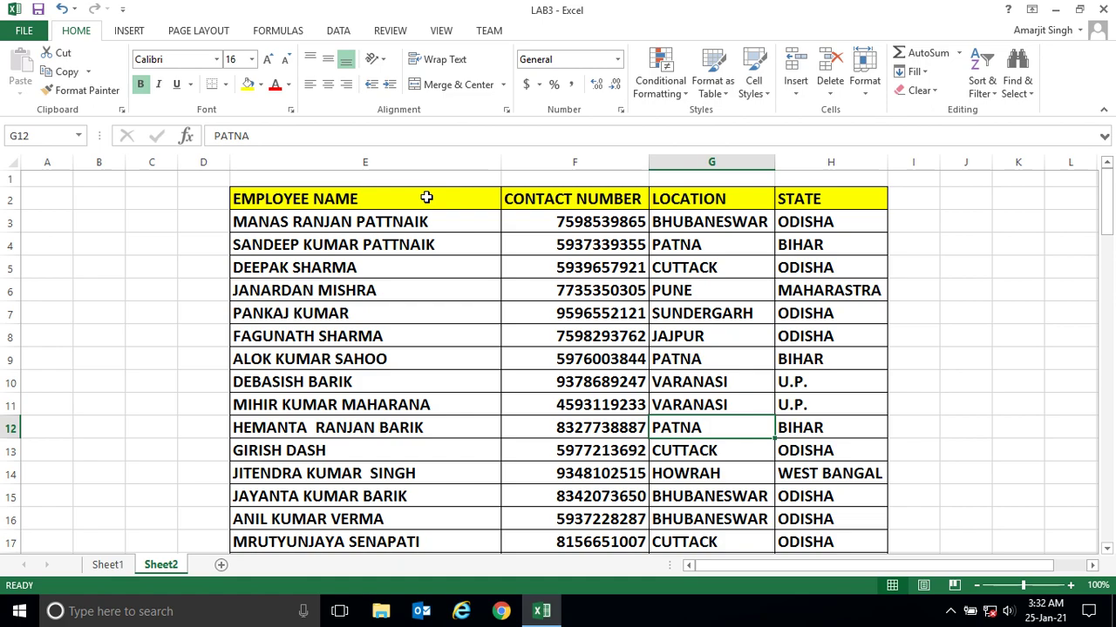
- Apply Sort & Filter > Filter to the header row E2:H2
{"action": "left_click_drag", "start_coordinate": [424, 198], "coordinate": [828, 199]}
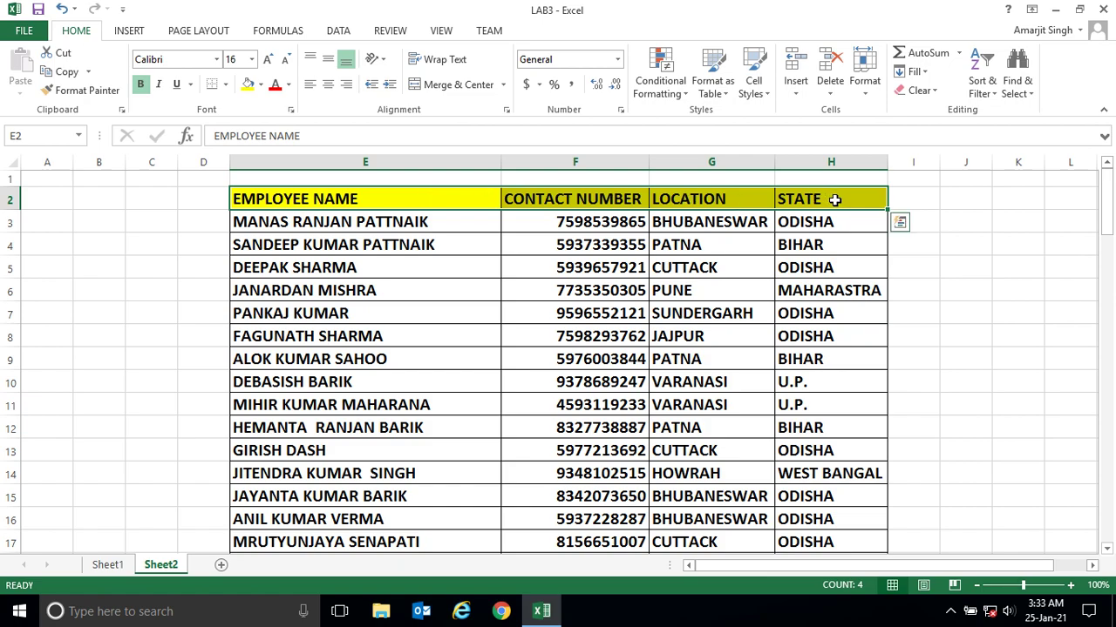
{"action": "left_click", "coordinate": [988, 88]}
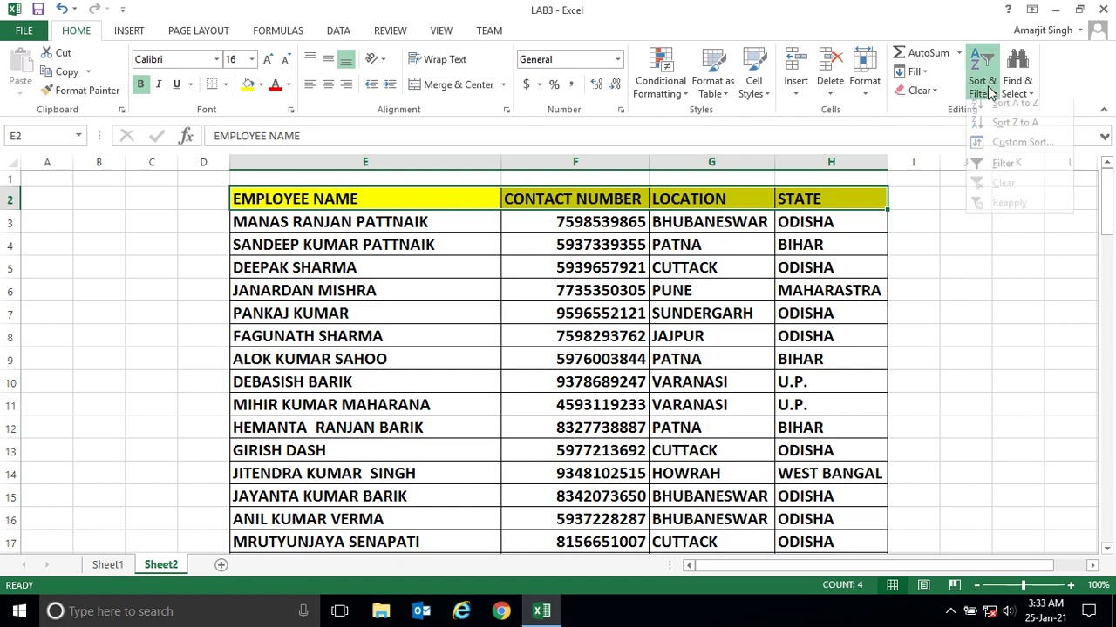
{"action": "left_click", "coordinate": [1000, 173]}
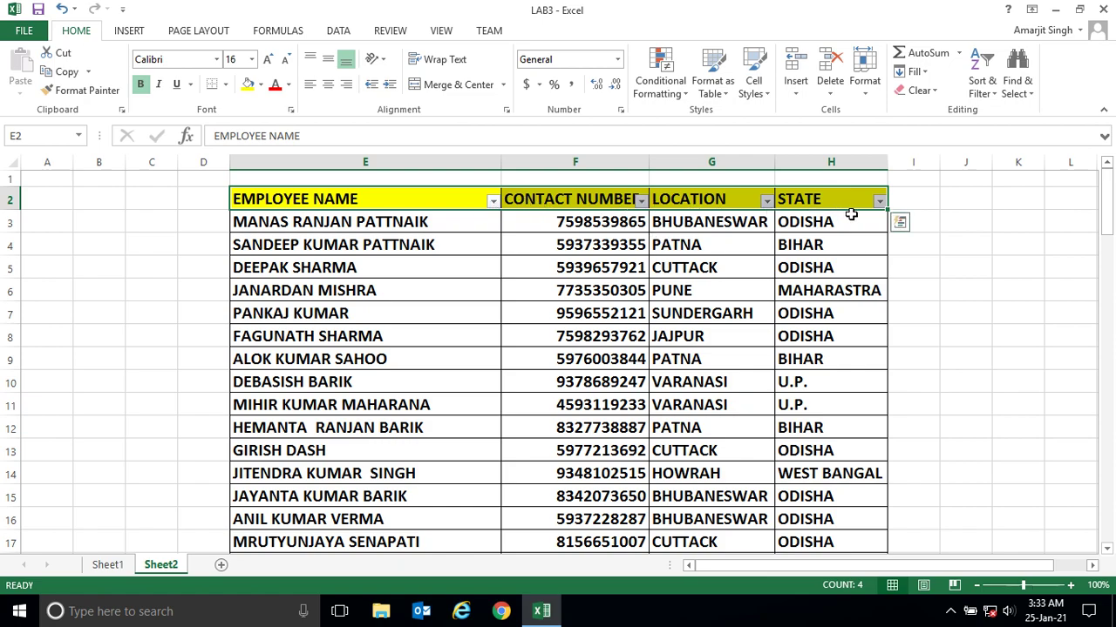
- Check the EMPLOYEE NAME dropdown and close it without filtering
{"action": "left_click", "coordinate": [493, 201]}
{"action": "mouse_move", "coordinate": [487, 381]}
{"action": "left_mouse_down"}
{"action": "mouse_move", "coordinate": [486, 468]}
{"action": "mouse_move", "coordinate": [486, 375]}
{"action": "left_mouse_up"}
{"action": "left_click", "coordinate": [462, 511]}
{"action": "left_click", "coordinate": [879, 201]}
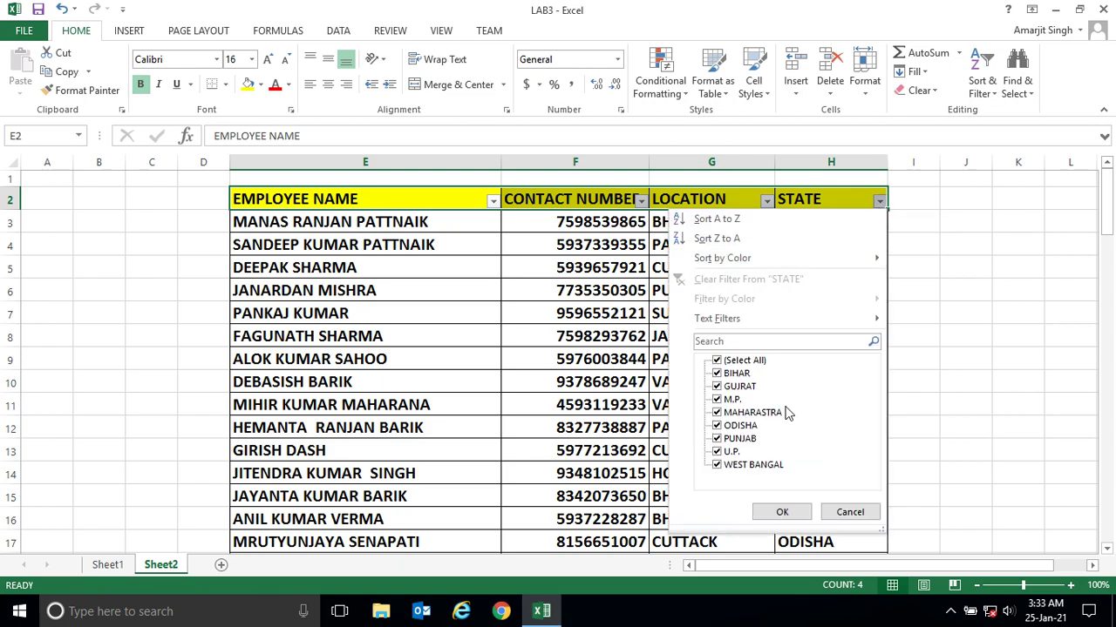
{"action": "left_click", "coordinate": [850, 512]}
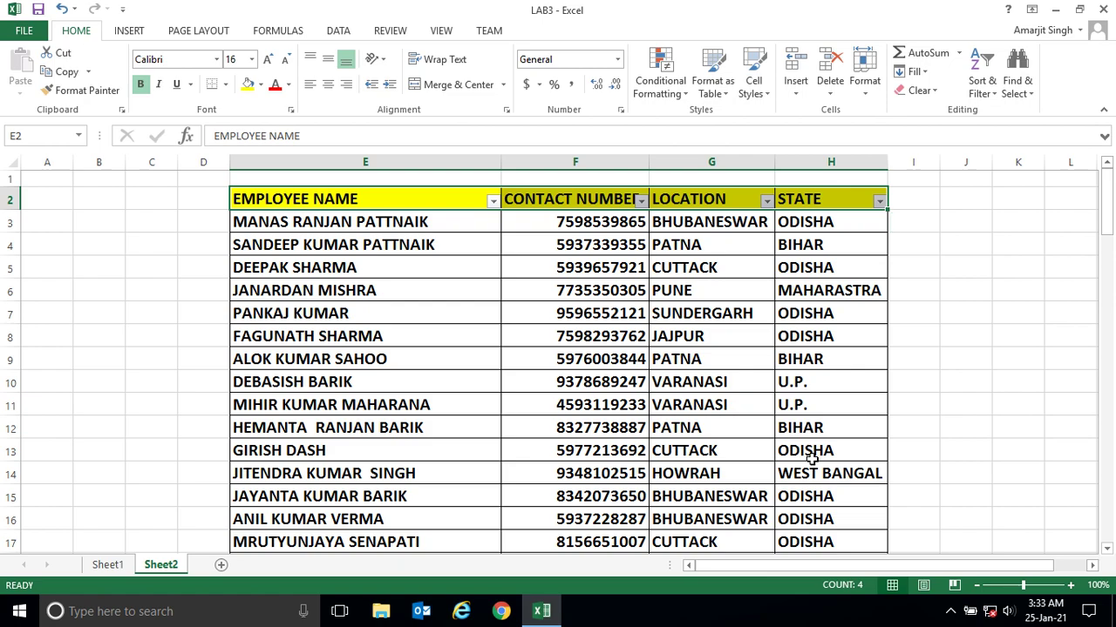
{"action": "left_click", "coordinate": [879, 201]}
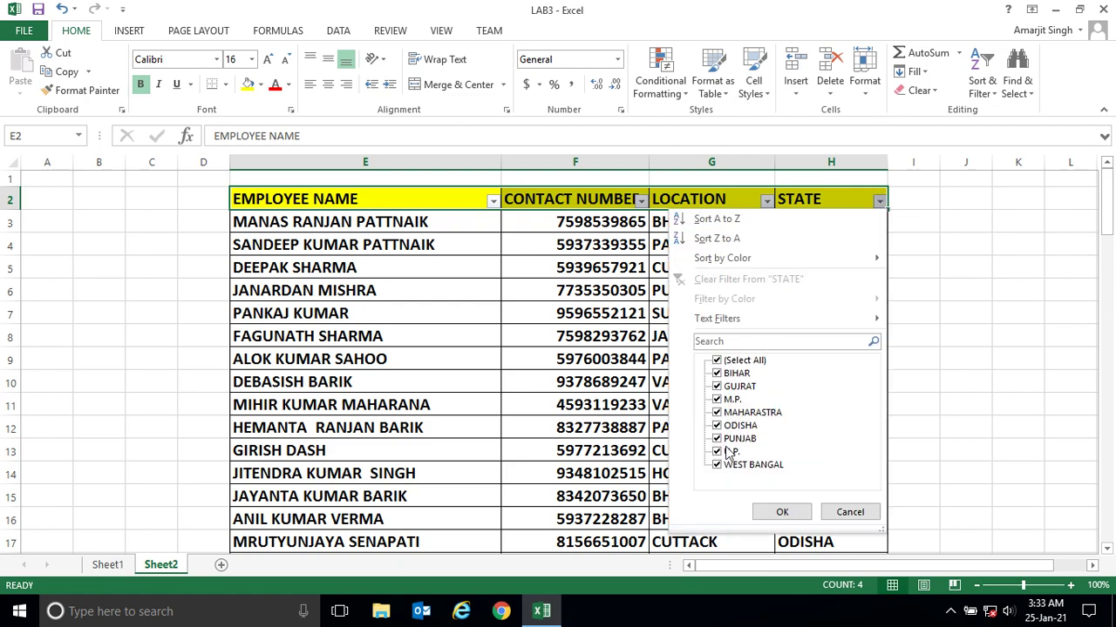
{"action": "left_click", "coordinate": [833, 514]}
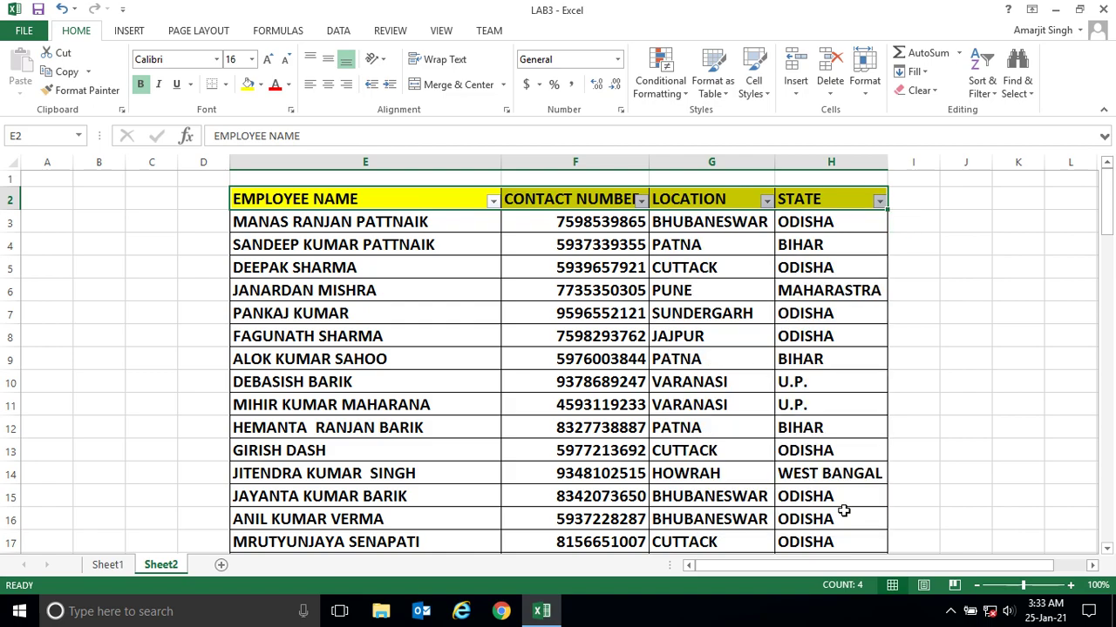
{"action": "left_click", "coordinate": [766, 201]}
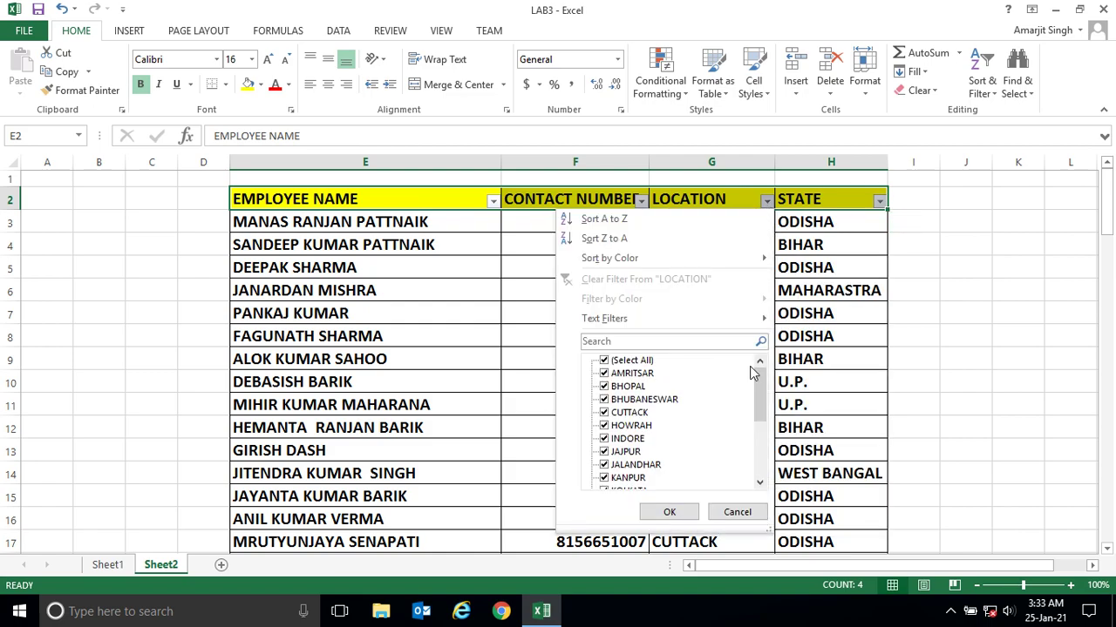
{"action": "scroll", "coordinate": [762, 384], "scroll_direction": "down", "scroll_amount": 3}
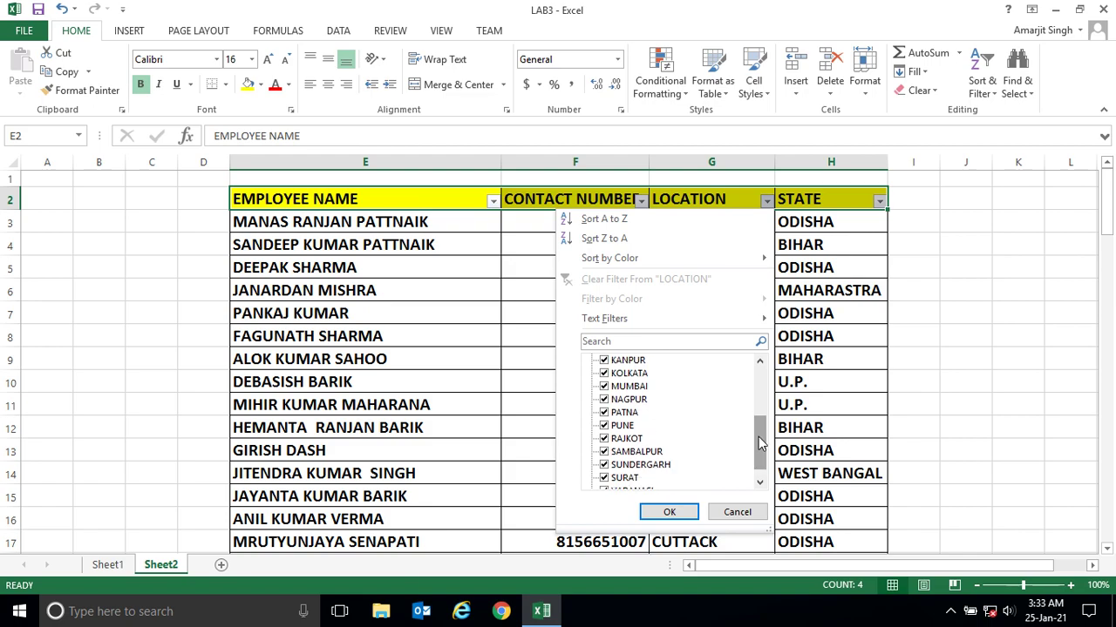
{"action": "left_click", "coordinate": [739, 513]}
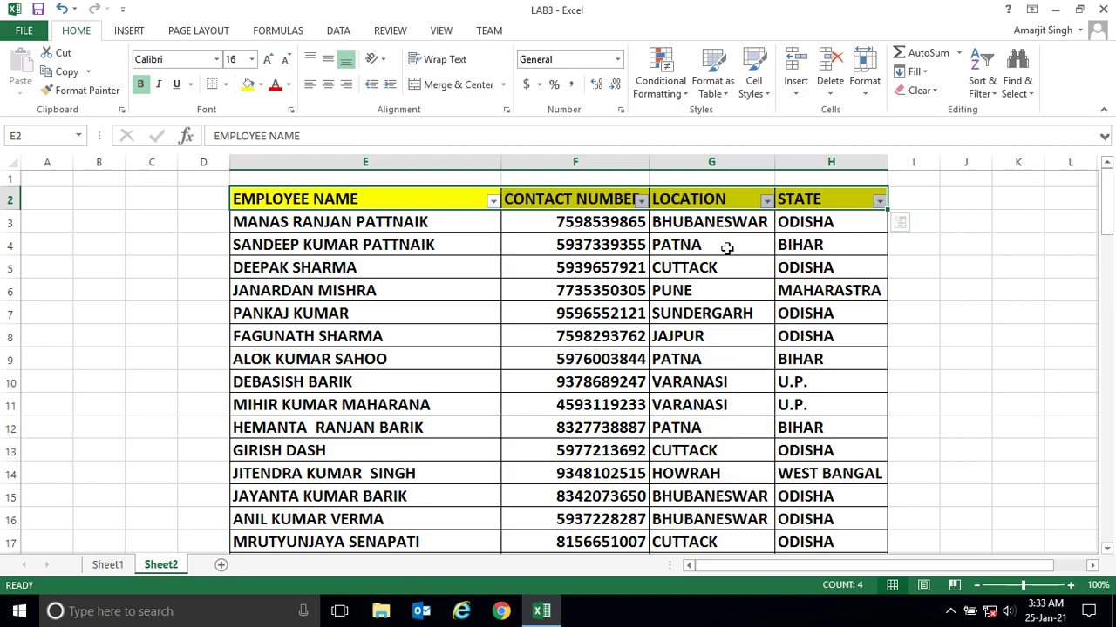
- Filter the LOCATION column to show only BHUBANESWAR employees
{"action": "left_click", "coordinate": [766, 201]}
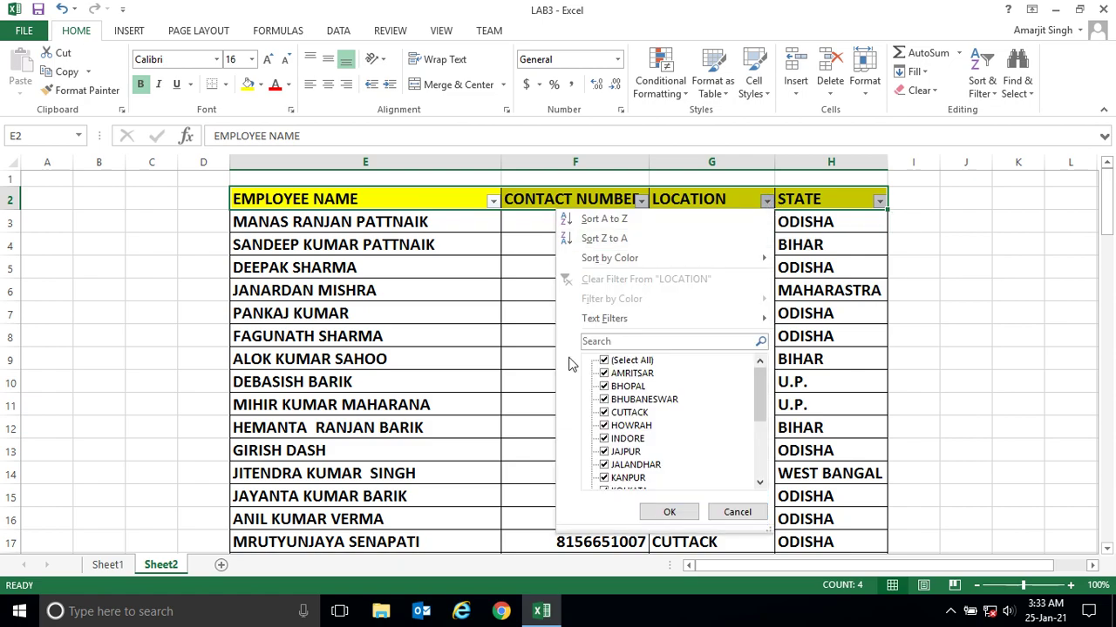
{"action": "left_click", "coordinate": [604, 361]}
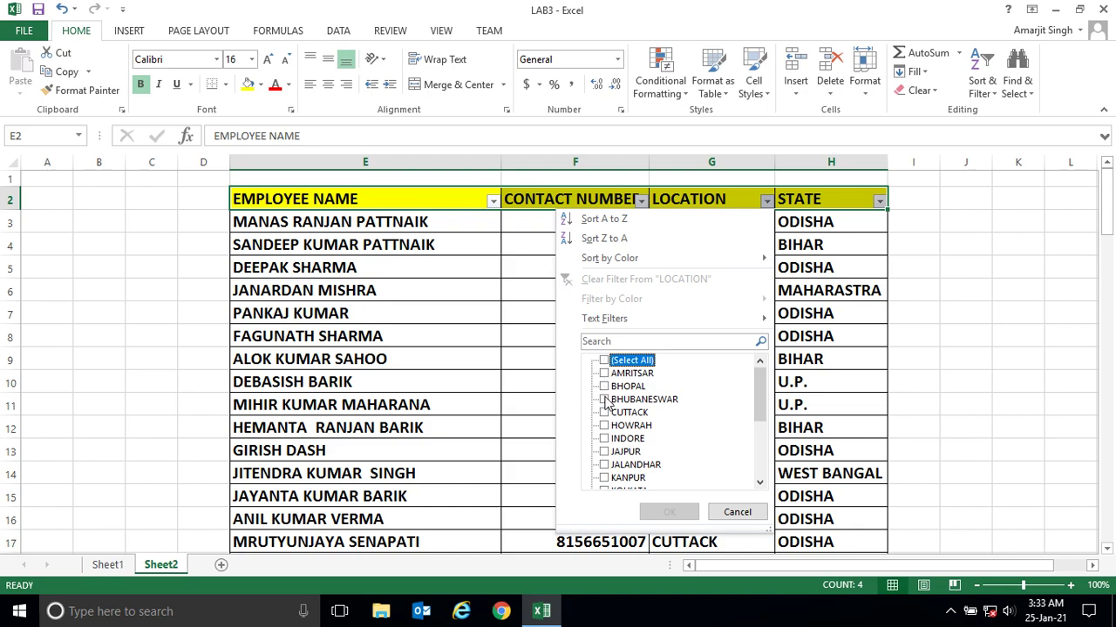
{"action": "left_click", "coordinate": [604, 399]}
{"action": "left_click", "coordinate": [663, 514]}
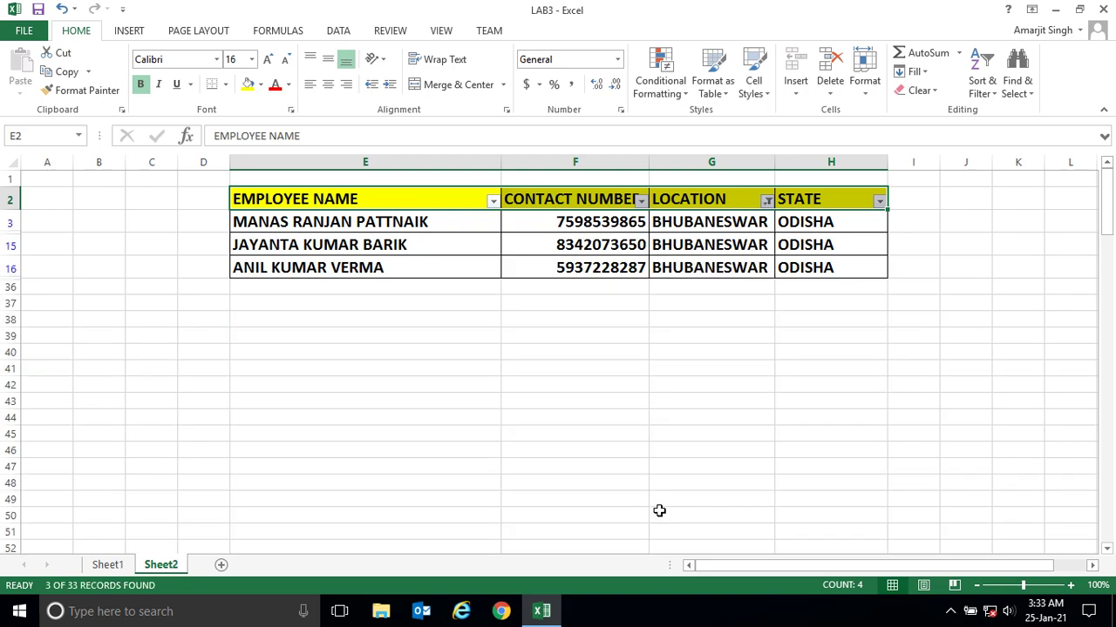
- Add CUTTACK and JAJPUR to the LOCATION filter
{"action": "left_click", "coordinate": [766, 201]}
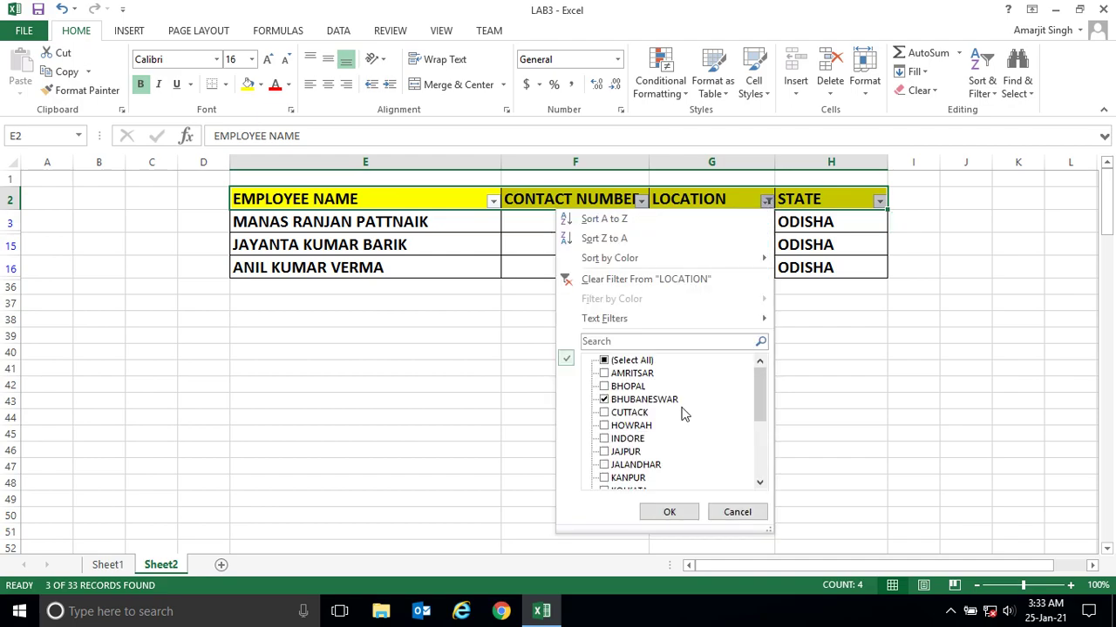
{"action": "left_click", "coordinate": [605, 413]}
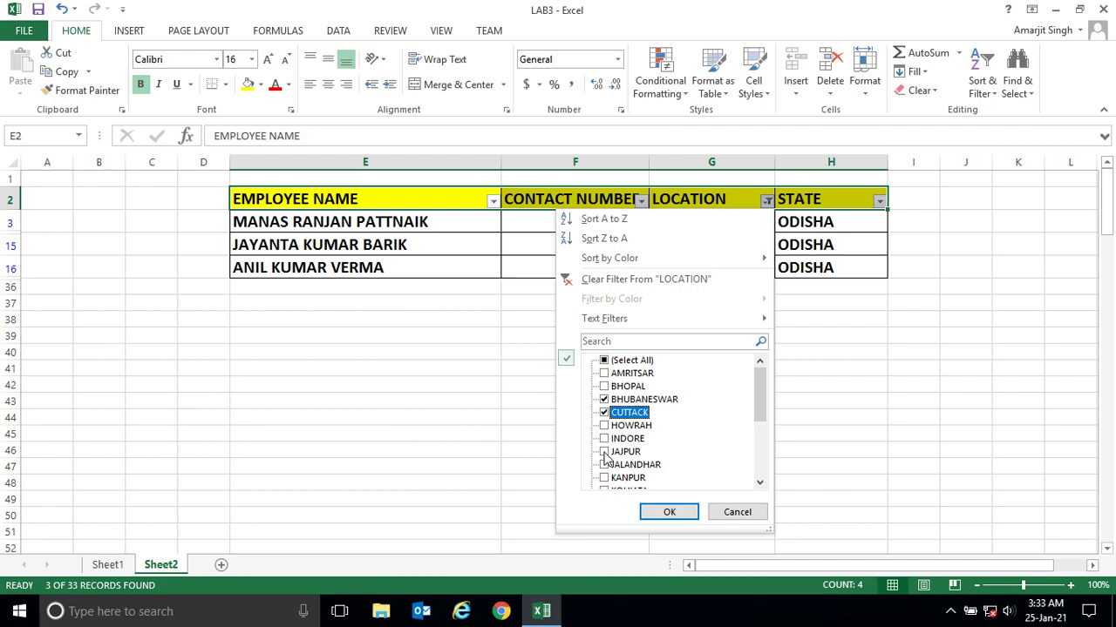
{"action": "left_click", "coordinate": [605, 452]}
{"action": "left_click", "coordinate": [668, 514]}
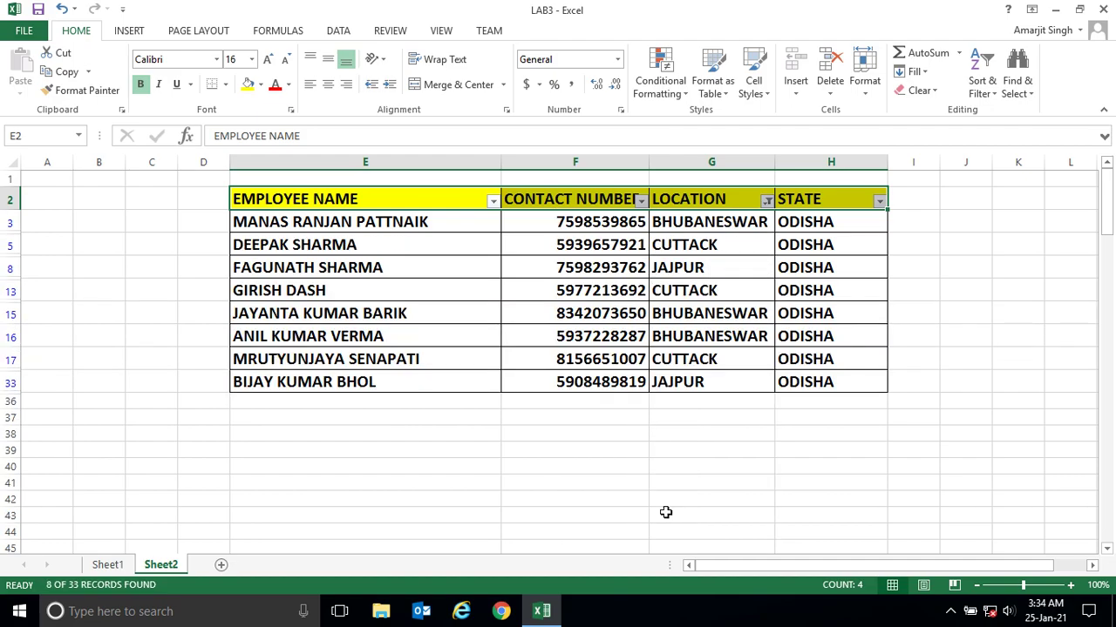
- Reselect (Select All) in the LOCATION filter to show every location
{"action": "left_click", "coordinate": [766, 202]}
{"action": "left_click", "coordinate": [607, 361]}
{"action": "left_click", "coordinate": [669, 511]}
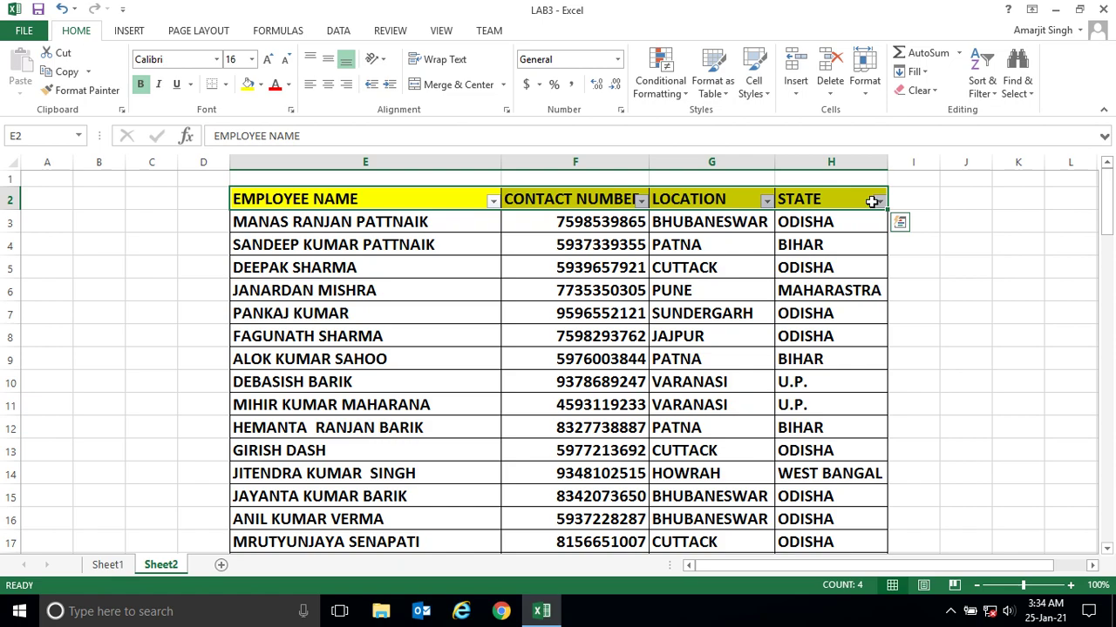
- Filter the STATE column to show only MAHARASTRA employees
{"action": "left_click", "coordinate": [880, 201]}
{"action": "left_click", "coordinate": [718, 362]}
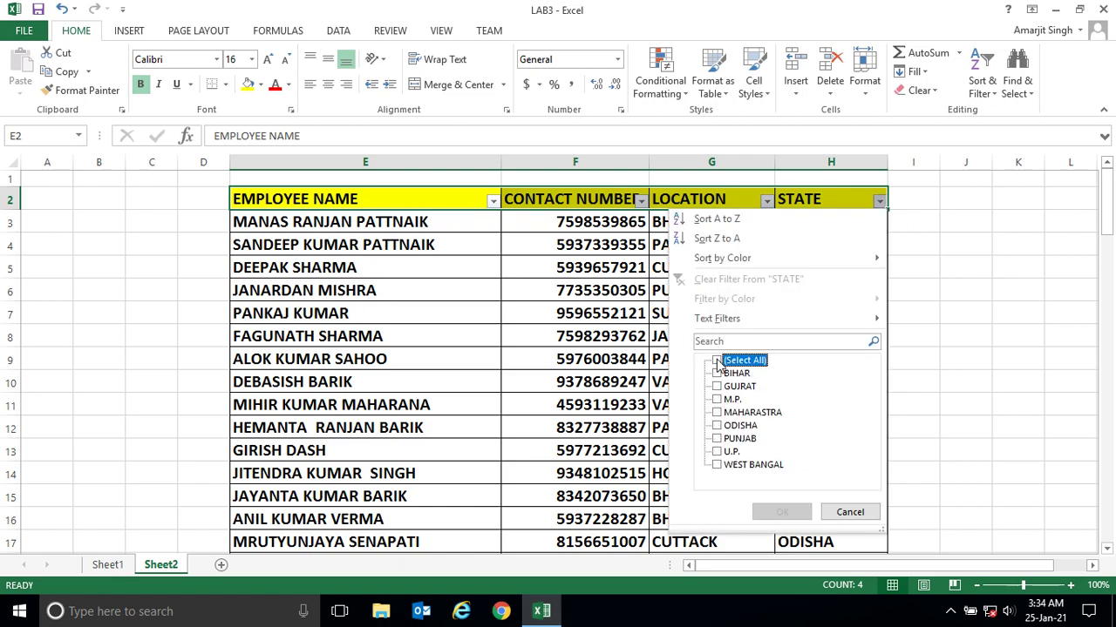
{"action": "left_click", "coordinate": [719, 414]}
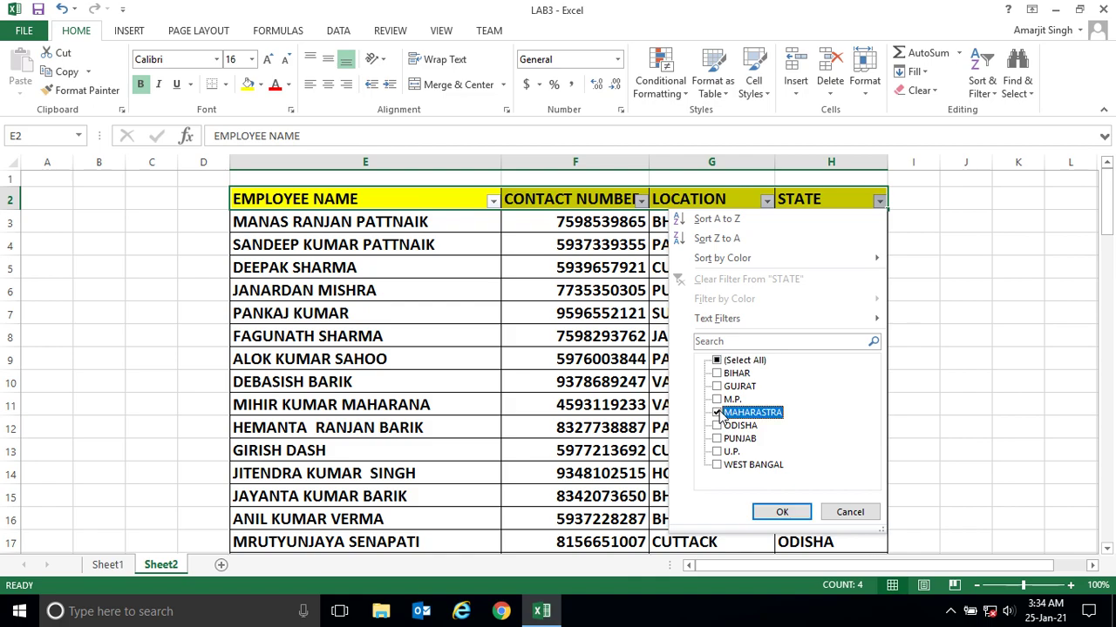
{"action": "left_click", "coordinate": [780, 512]}
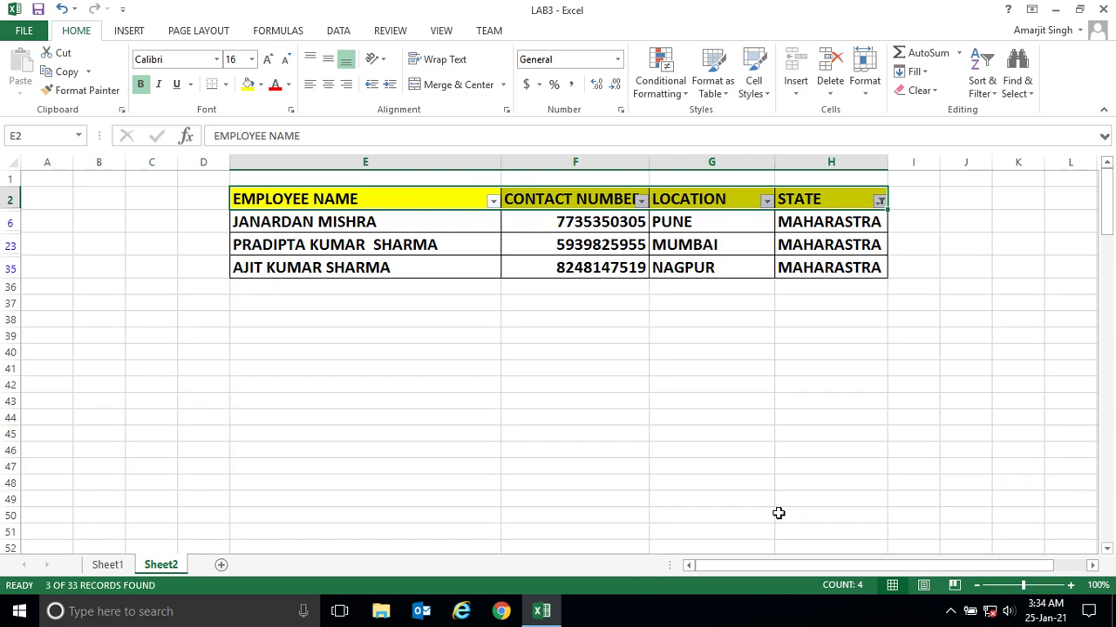
- Add ODISHA to the STATE filter, showing 14 of 33 records
{"action": "left_click", "coordinate": [880, 201]}
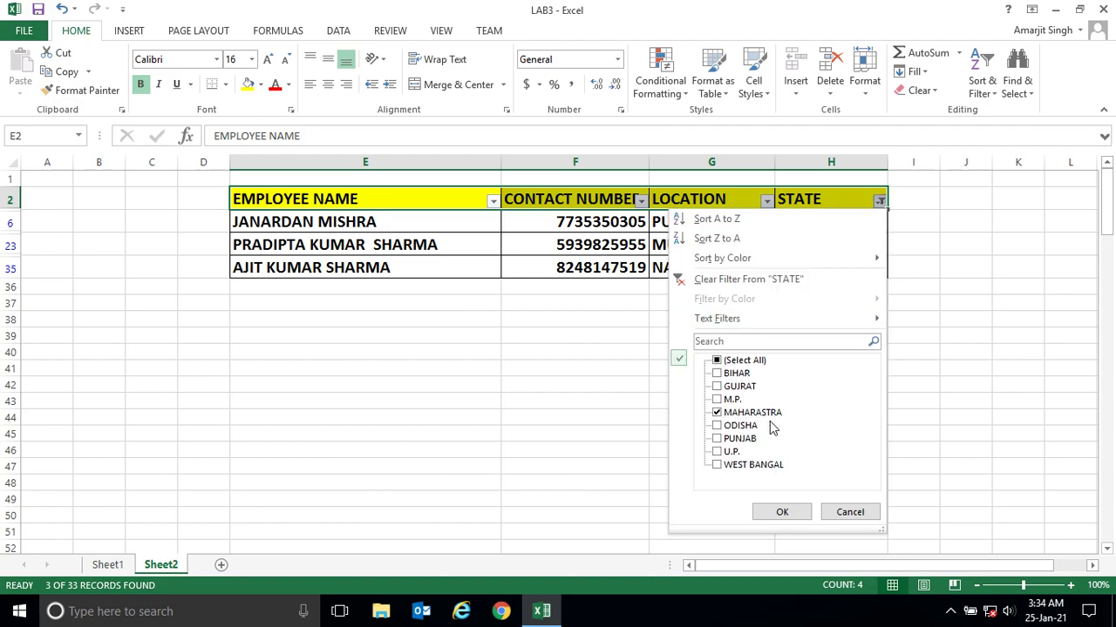
{"action": "left_click", "coordinate": [716, 427]}
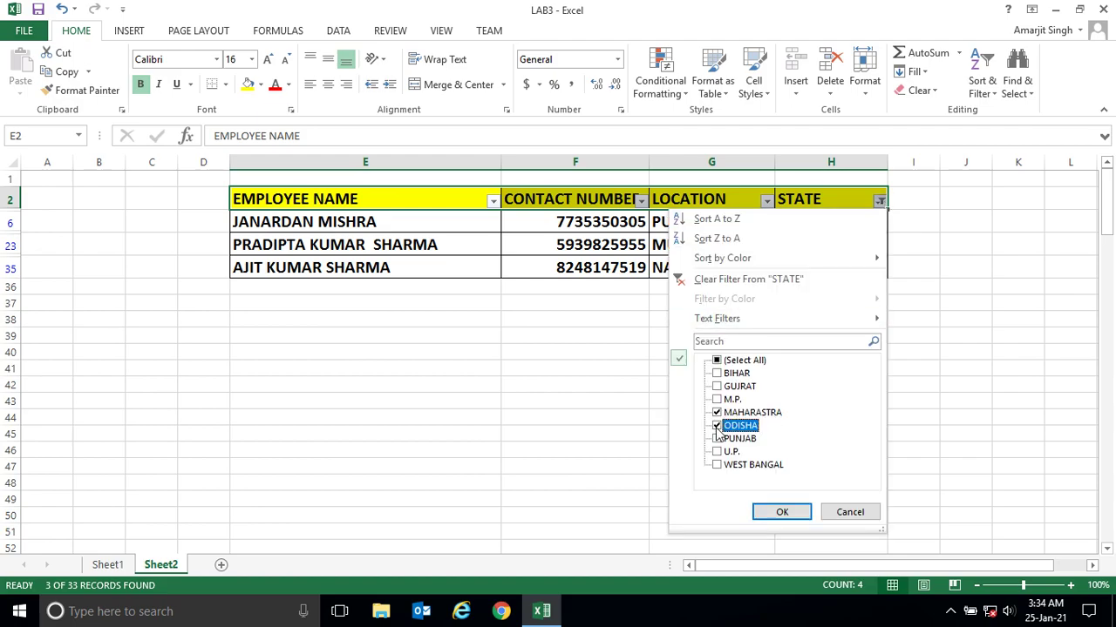
{"action": "left_click", "coordinate": [779, 513]}
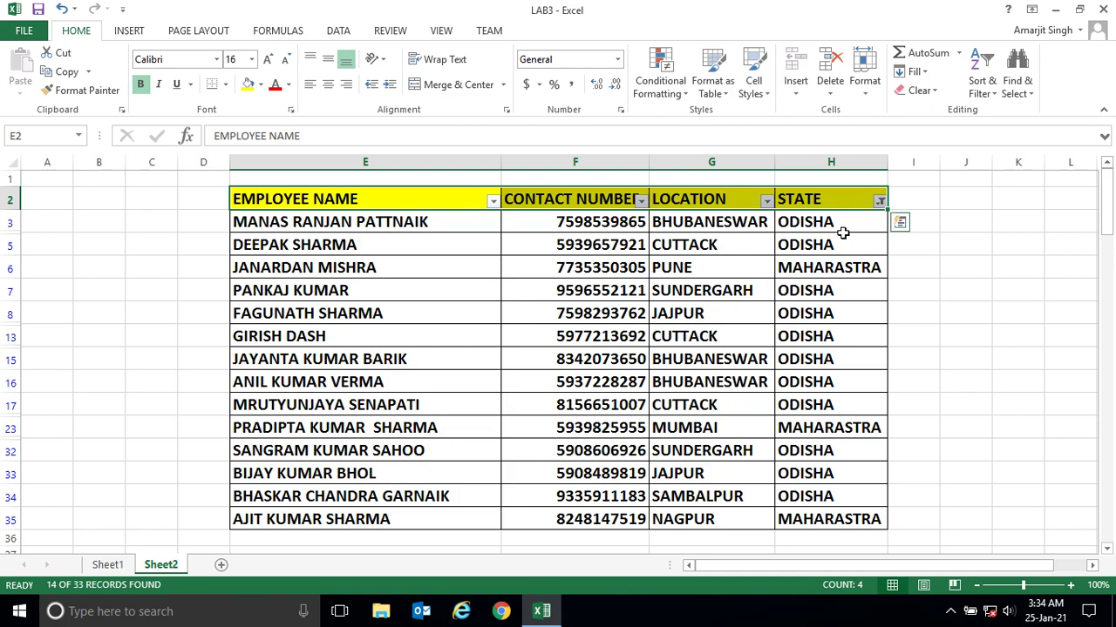
- Clear the STATE filter with (Select All) so every state shows again
{"action": "left_click", "coordinate": [880, 201]}
{"action": "left_click", "coordinate": [716, 412]}
{"action": "left_click", "coordinate": [716, 426]}
{"action": "left_click", "coordinate": [717, 361]}
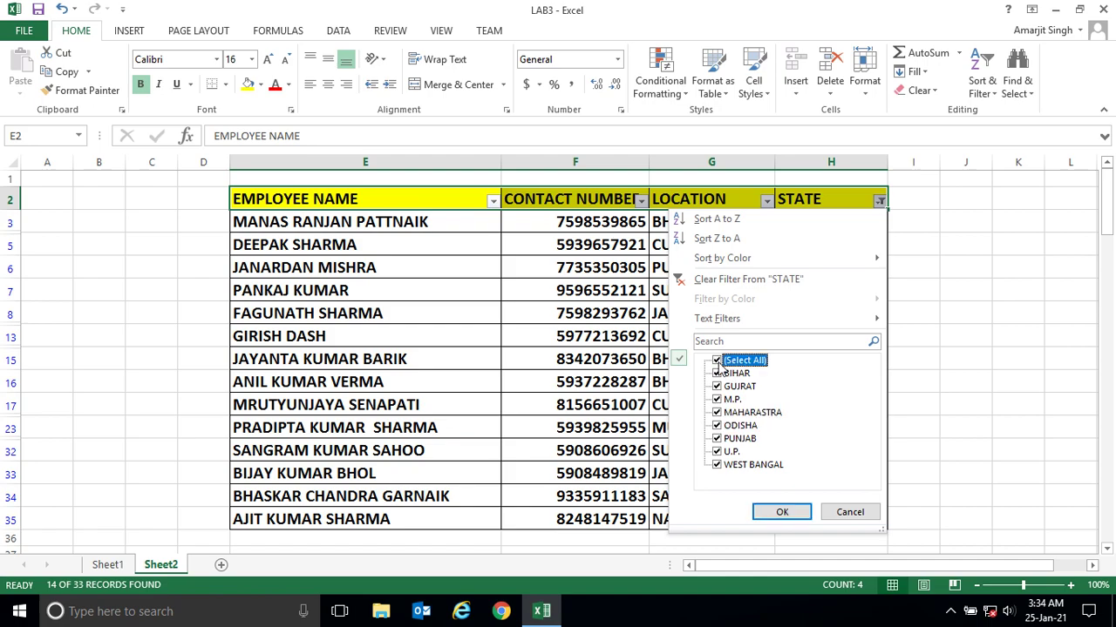
{"action": "left_click", "coordinate": [782, 512]}
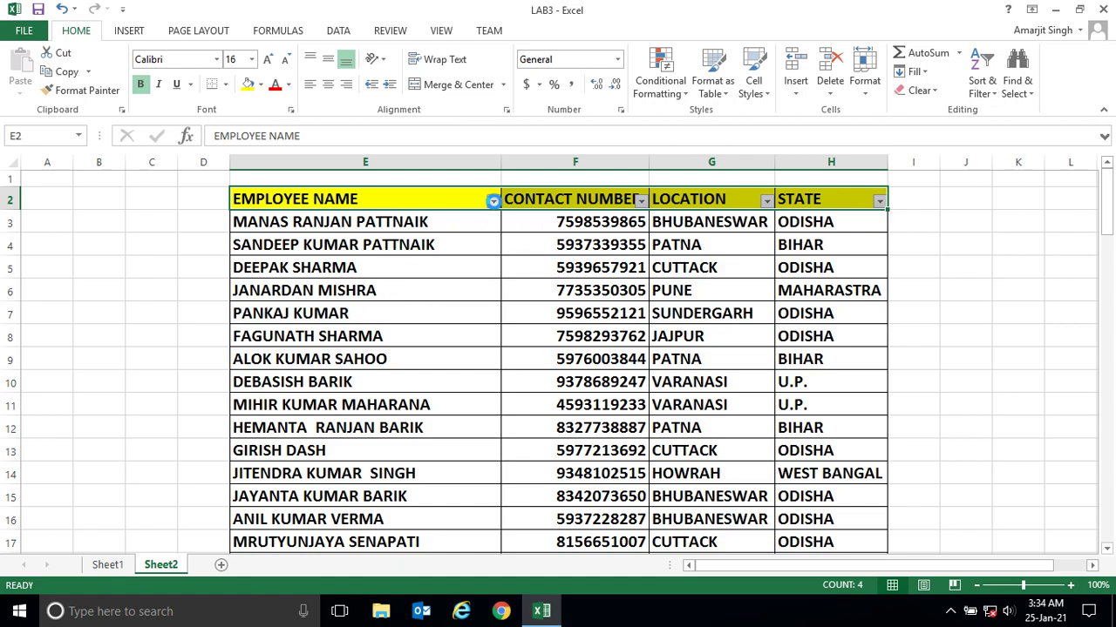
- Filter the EMPLOYEE NAME column down to a single employee
{"action": "left_click", "coordinate": [493, 203]}
{"action": "left_click", "coordinate": [331, 360]}
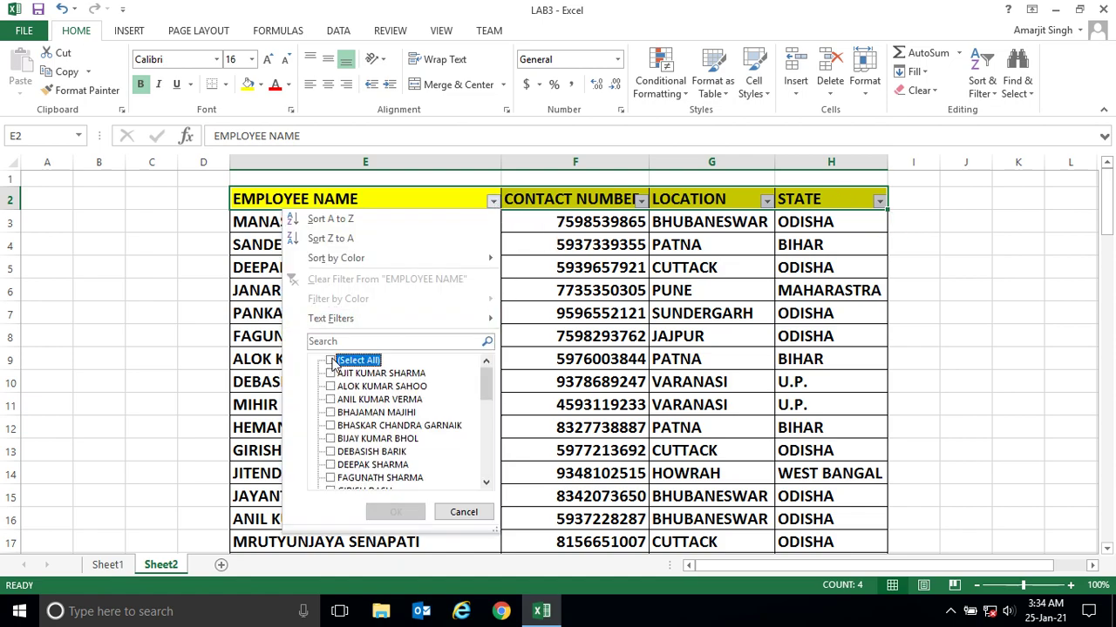
{"action": "left_click", "coordinate": [339, 405]}
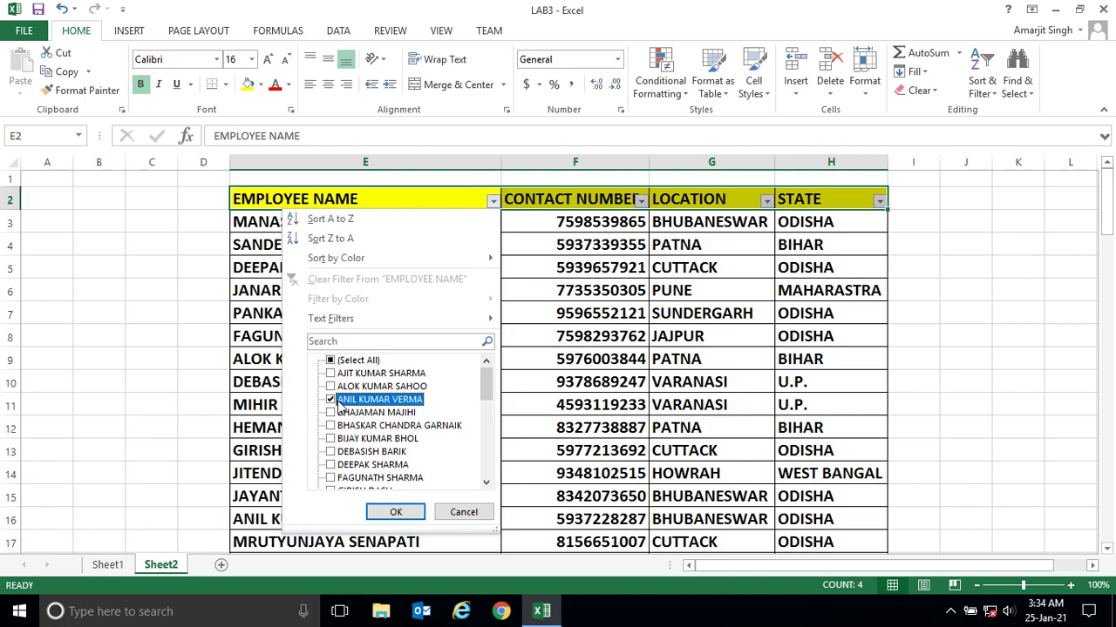
{"action": "left_click", "coordinate": [394, 514]}
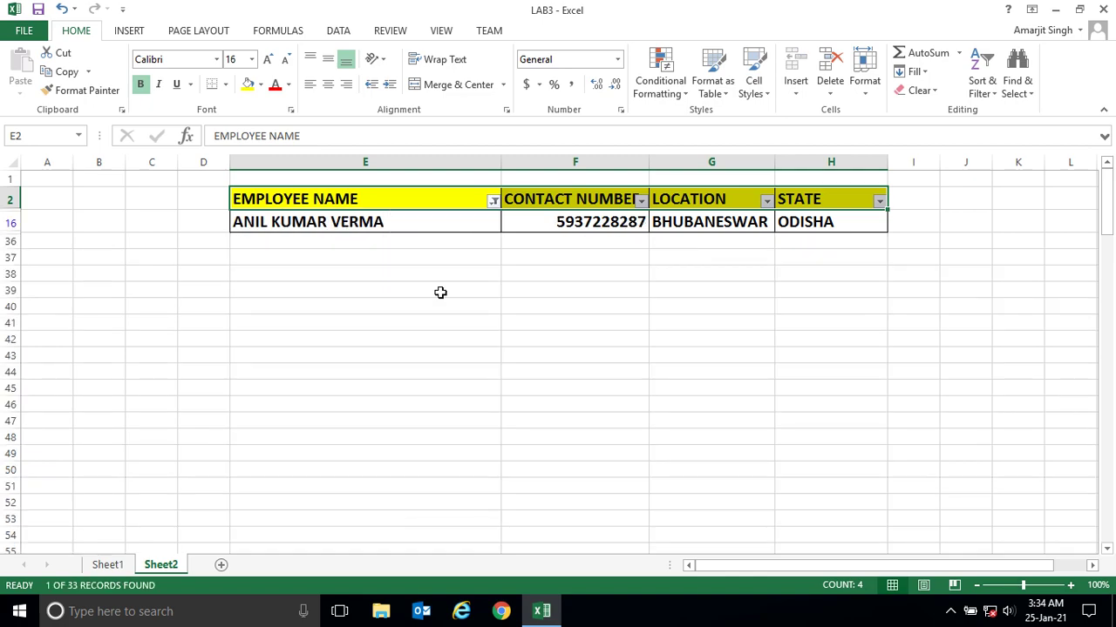
- Add two more employees to the name filter, showing 3 of 33 records
{"action": "left_click", "coordinate": [493, 202]}
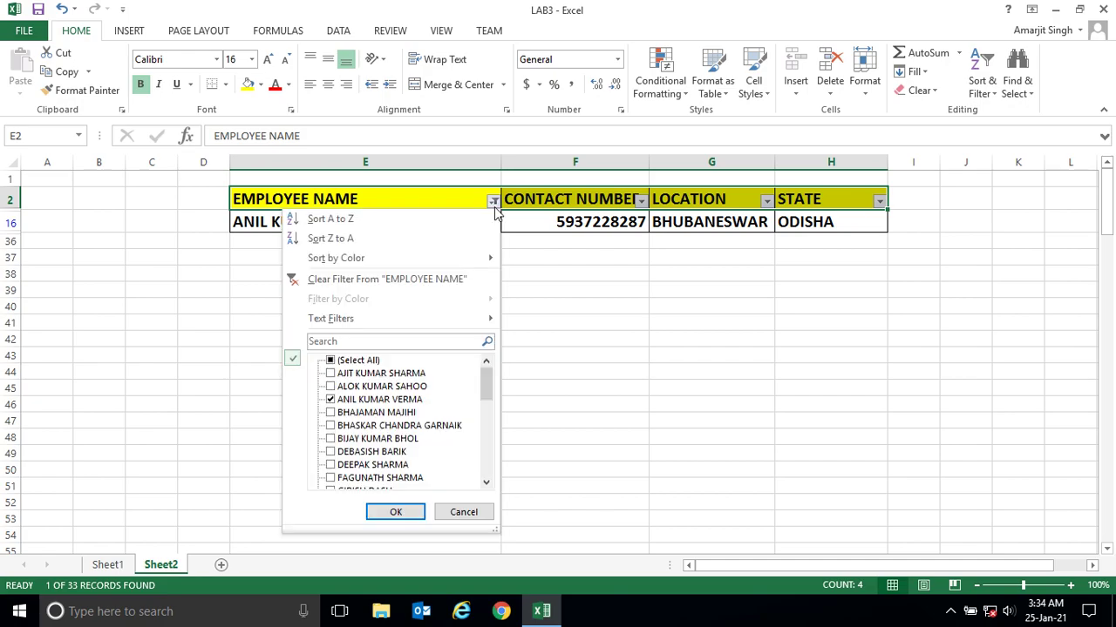
{"action": "left_click", "coordinate": [332, 439]}
{"action": "left_click", "coordinate": [332, 453]}
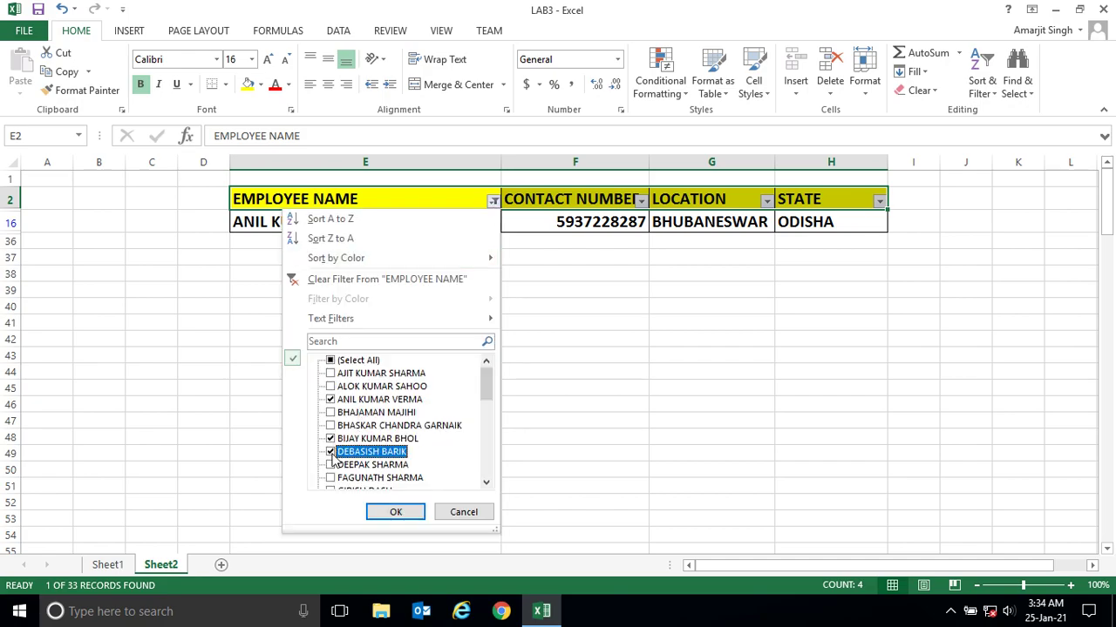
{"action": "left_click", "coordinate": [396, 512]}
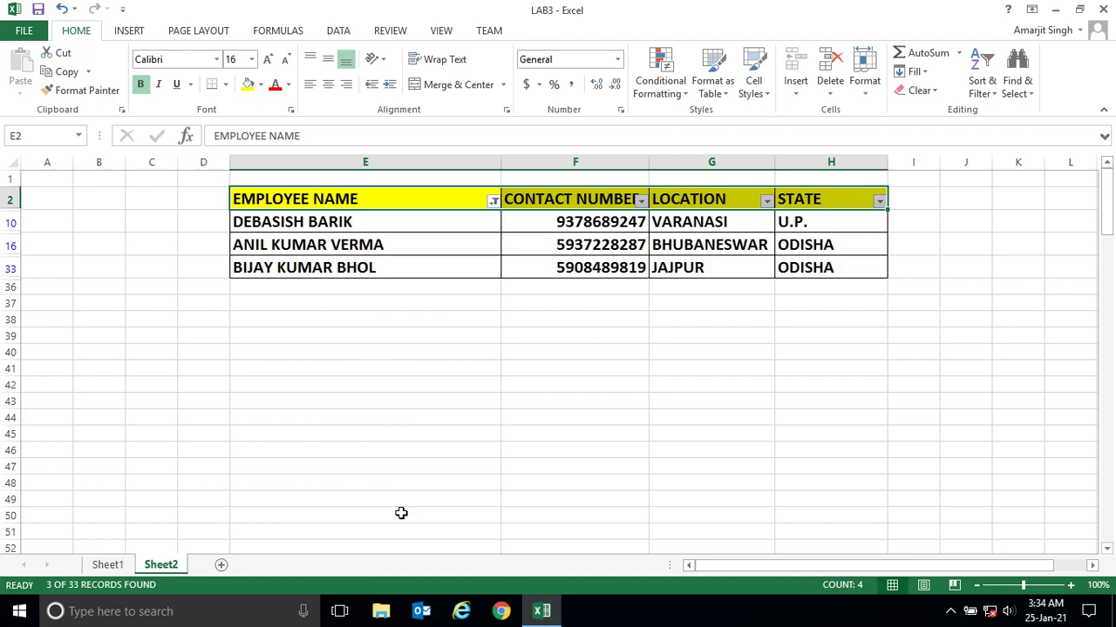
- Reselect (Select All) in the name filter to restore every row, then select G10
{"action": "left_click", "coordinate": [493, 201]}
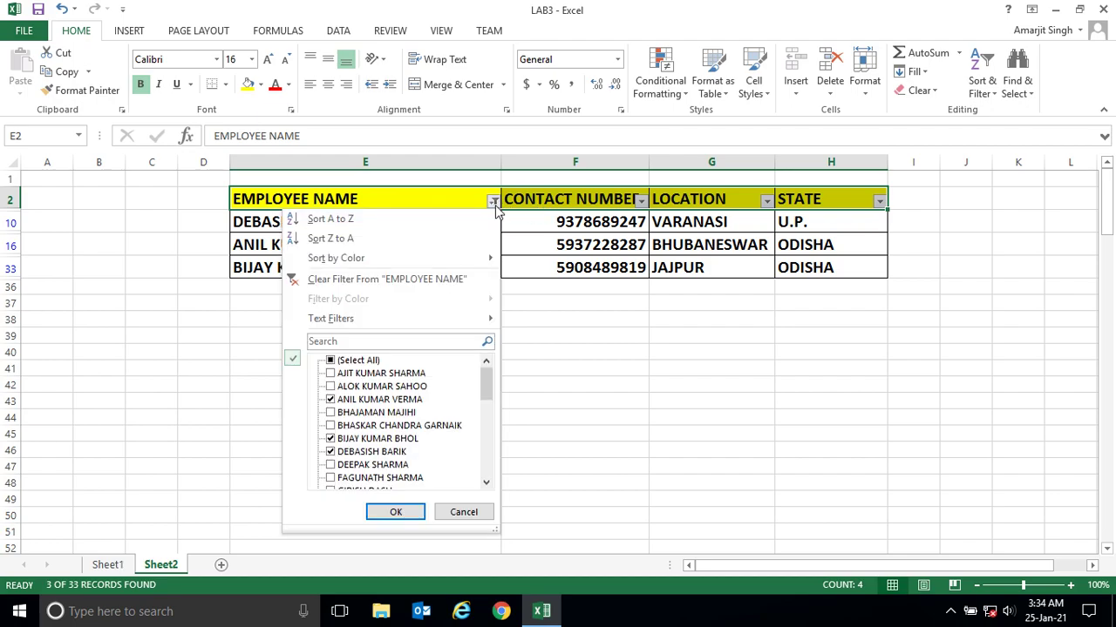
{"action": "left_click", "coordinate": [331, 360]}
{"action": "left_click", "coordinate": [397, 512]}
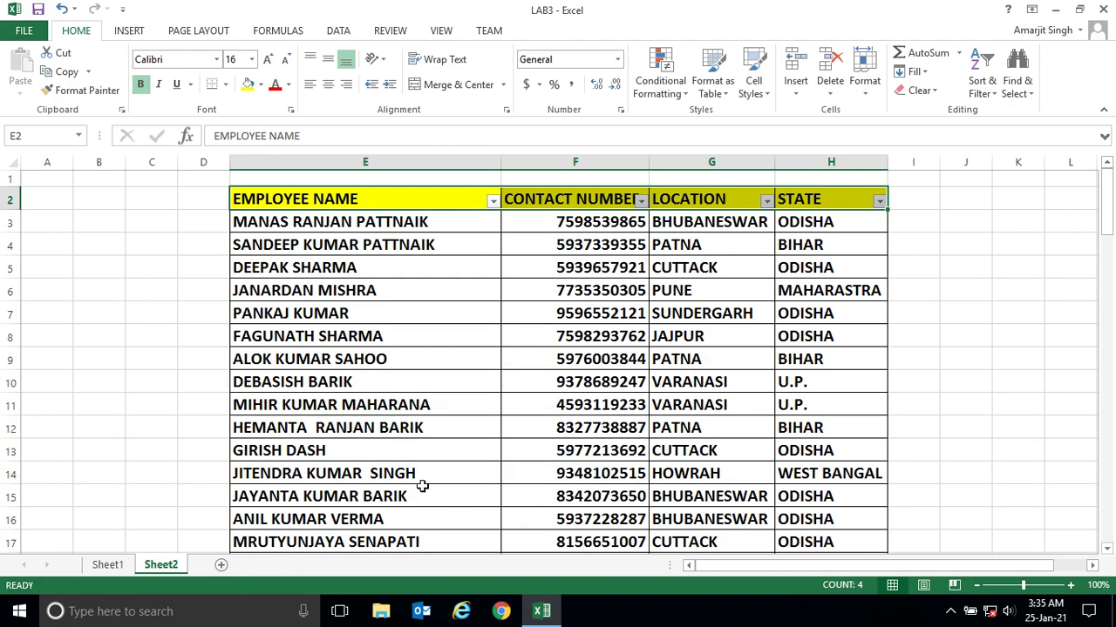
{"action": "left_click", "coordinate": [667, 381]}
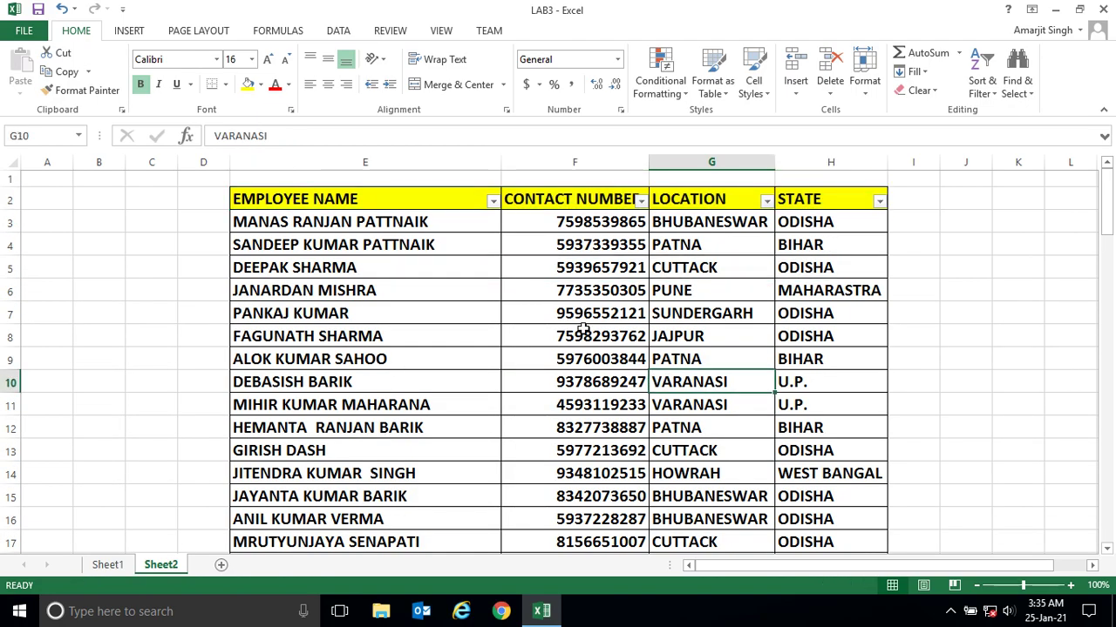